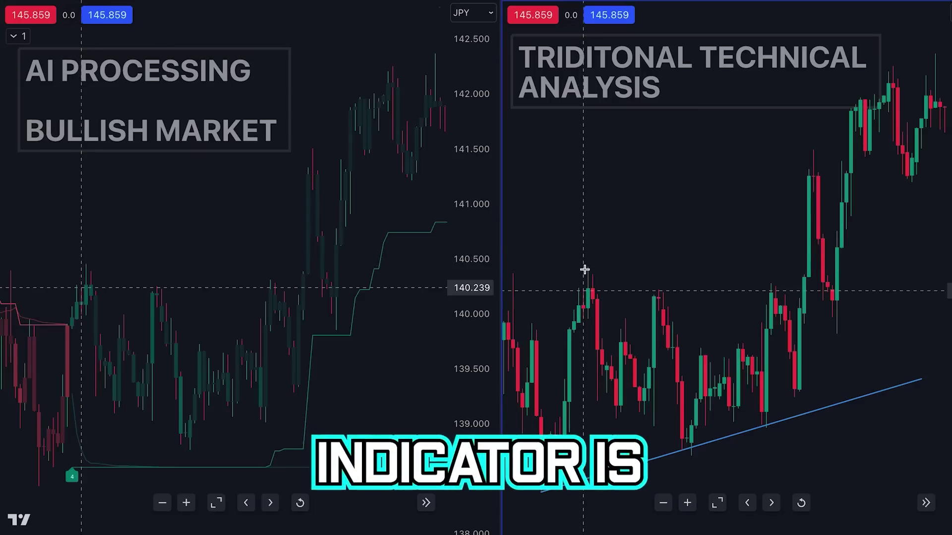
Draw a horizontal line at the swing-high breakout level and a Fib retracement from the swing low to about 141.491.
click(587, 267)
click(808, 267)
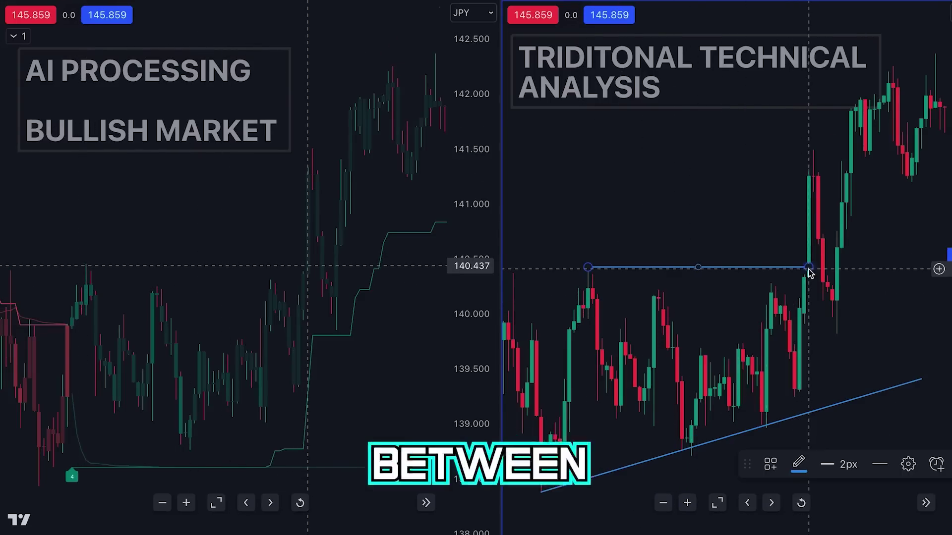
click(732, 427)
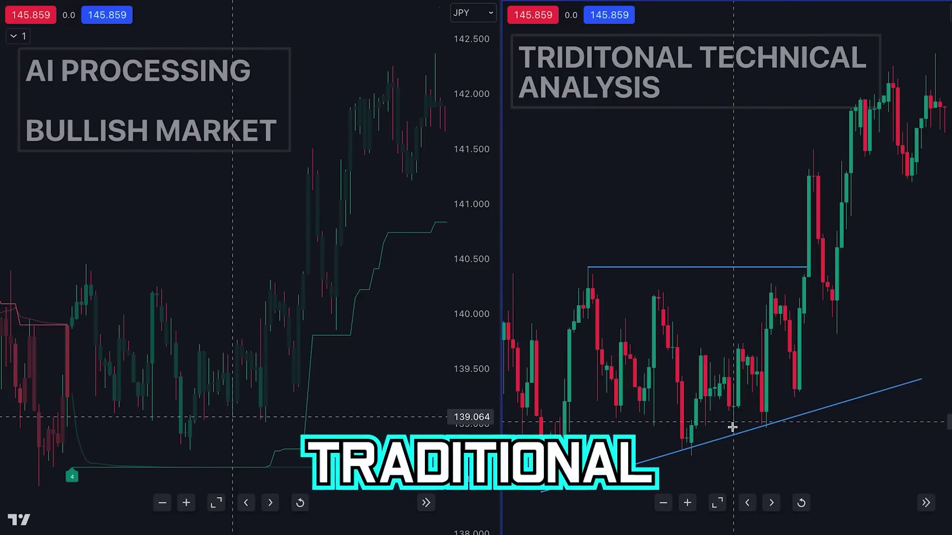
click(692, 447)
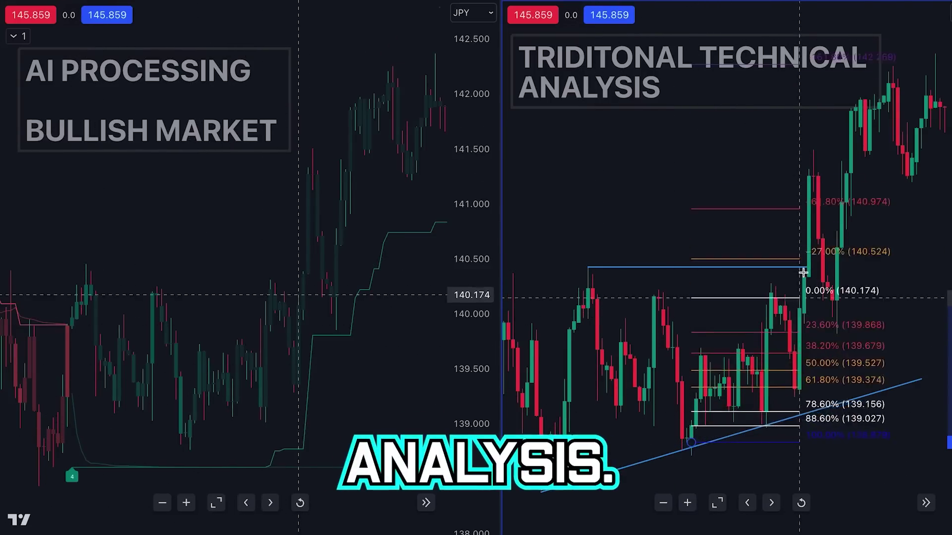
click(851, 149)
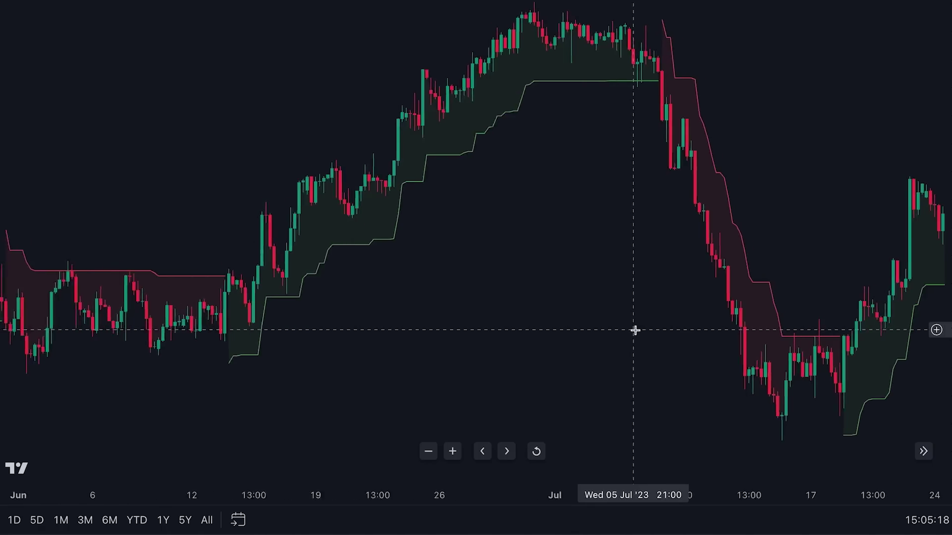
Remove all indicators from the USDJPY chart and search indicators for 'Supertrend AI clustering'.
scroll(635, 330, up, 5)
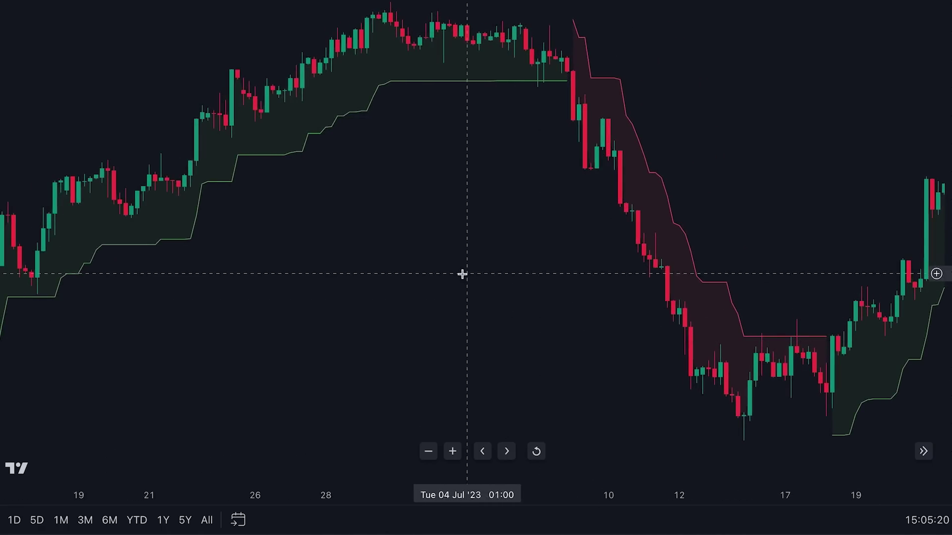
right_click(462, 273)
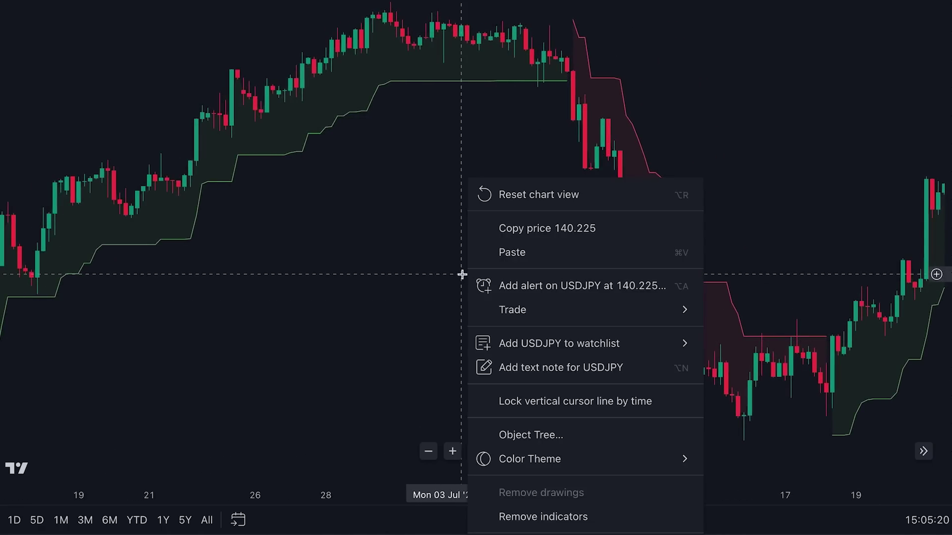
click(536, 517)
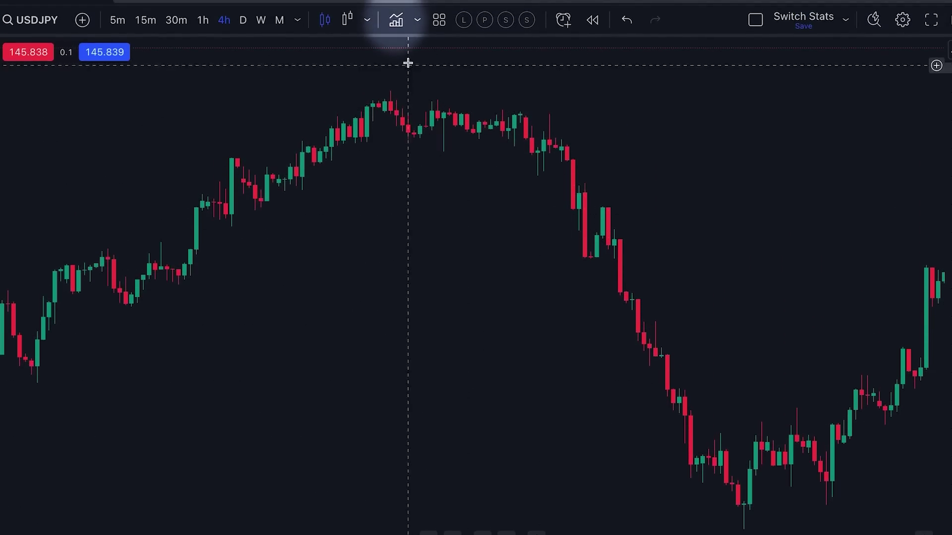
click(396, 20)
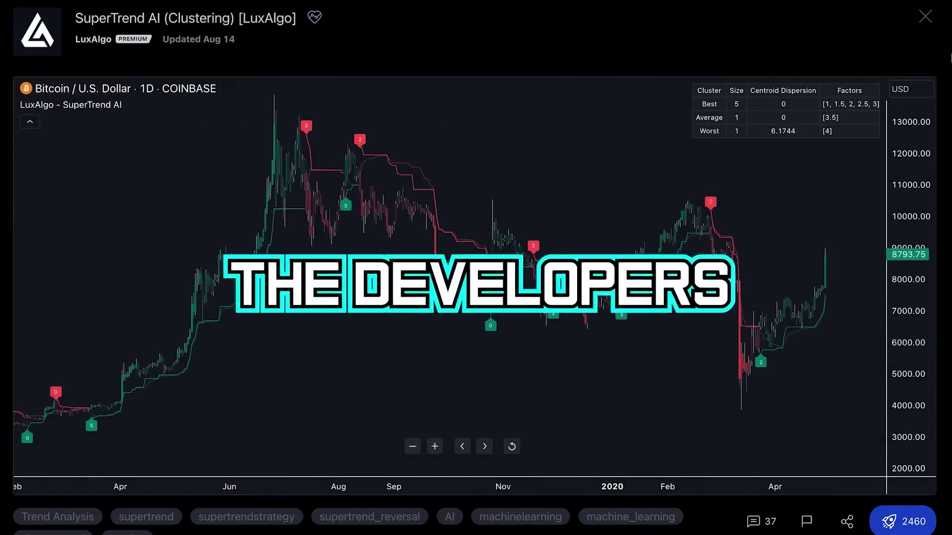
Scroll the SuperTrend AI (Clustering) description down to its comparison with classic Supertrend.
scroll(476, 267, down, 15)
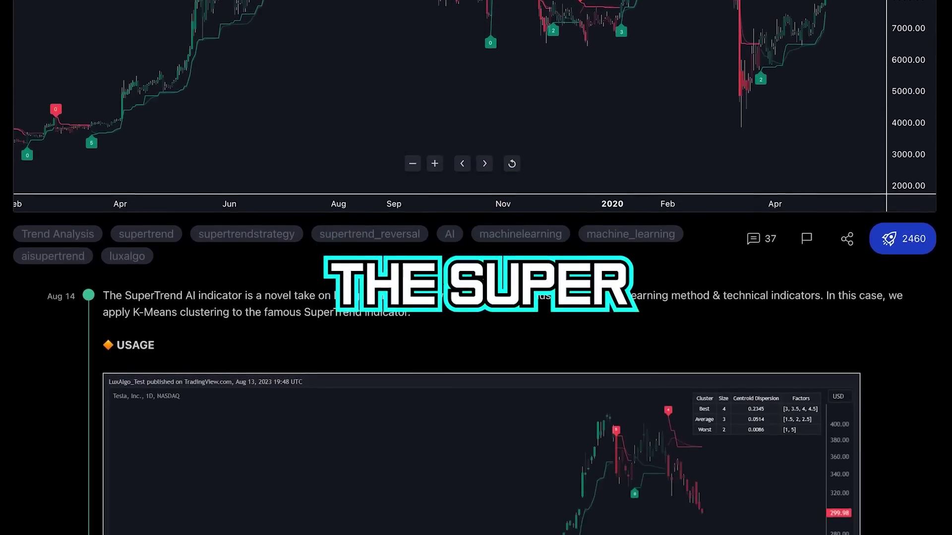
scroll(476, 268, down, 10)
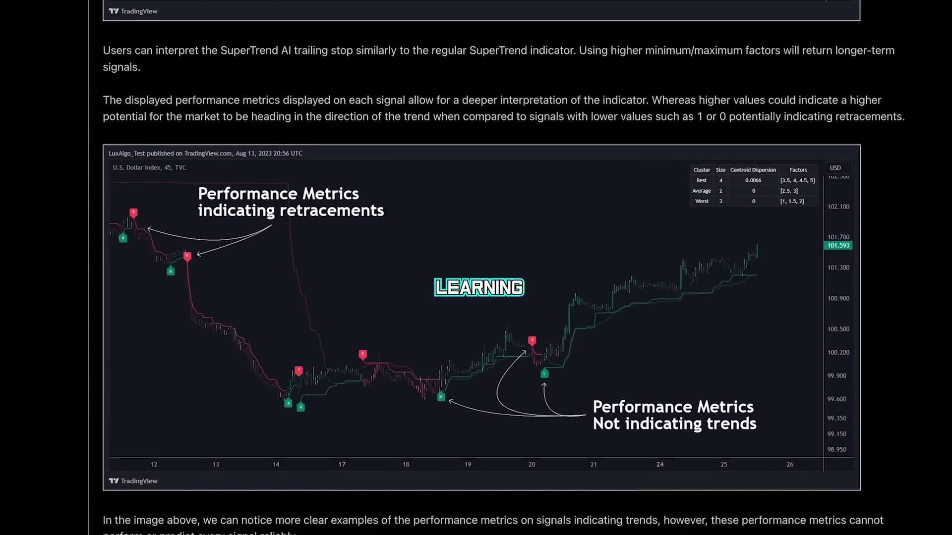
scroll(476, 268, down, 12)
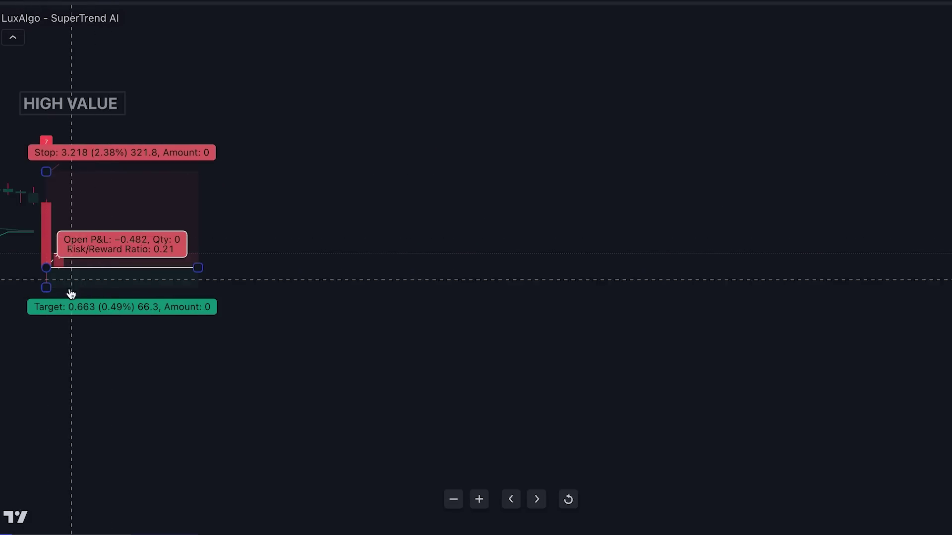
Lower the short position's target to 7.388 and stretch it across the later decline for a 2.3 risk/reward.
drag(46, 288, 47, 488)
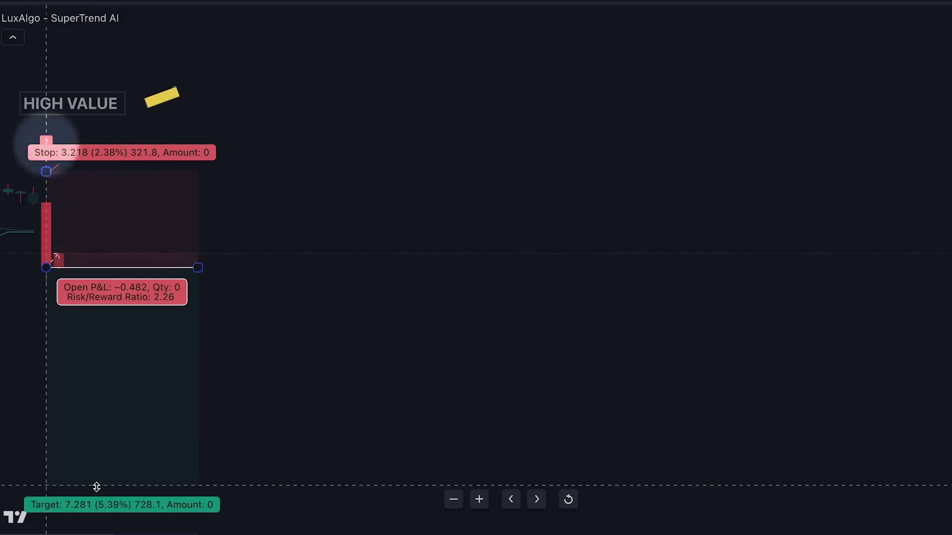
drag(196, 268, 805, 310)
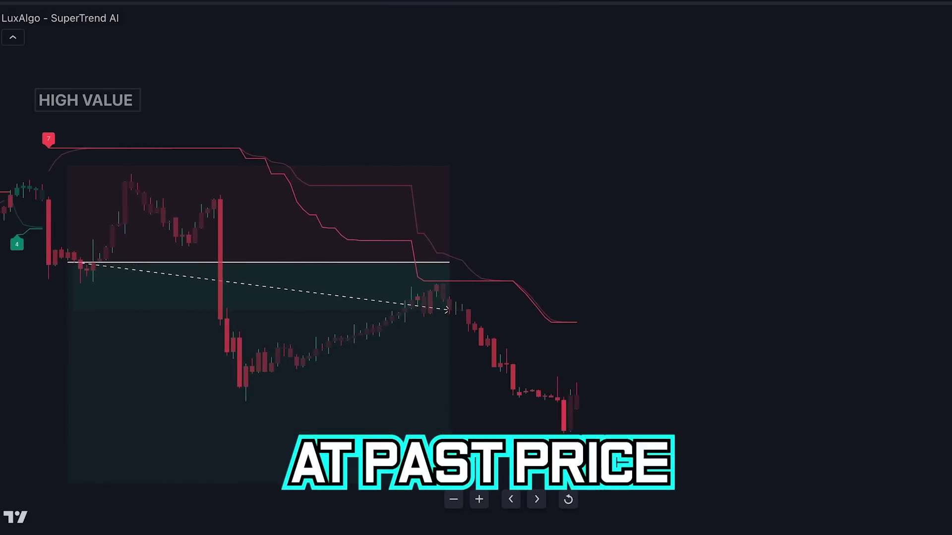
drag(512, 293, 724, 249)
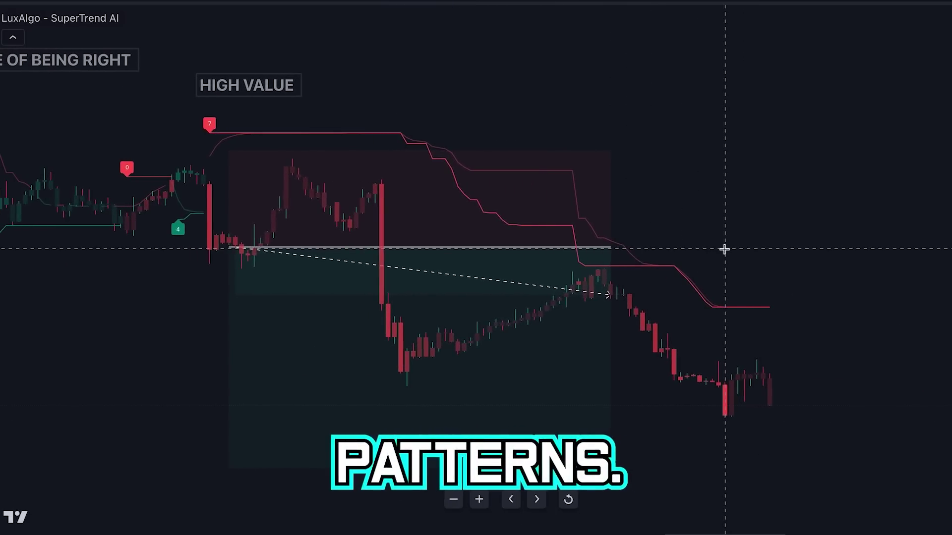
drag(609, 247, 802, 247)
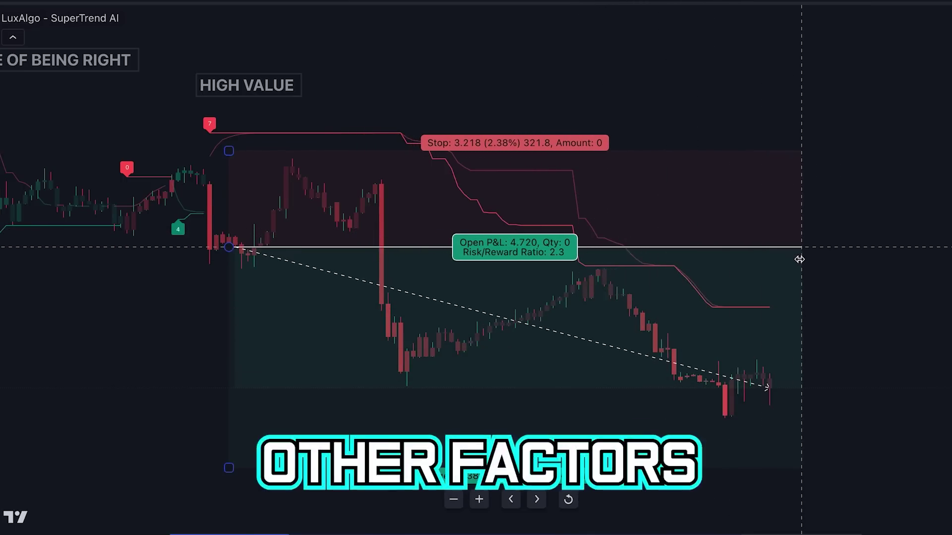
click(737, 59)
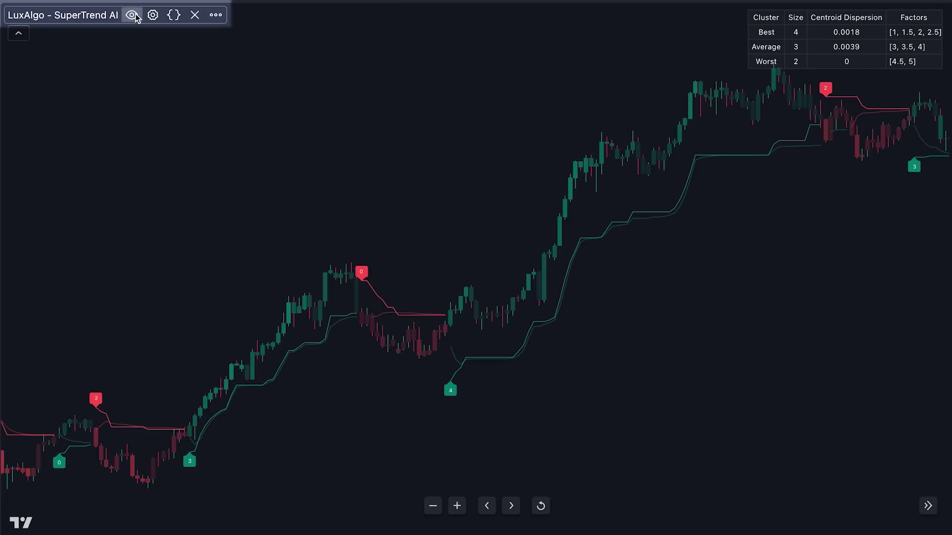
Open the SuperTrend AI settings beside the chart and set Historical Bars Calculation to 5000.
click(153, 15)
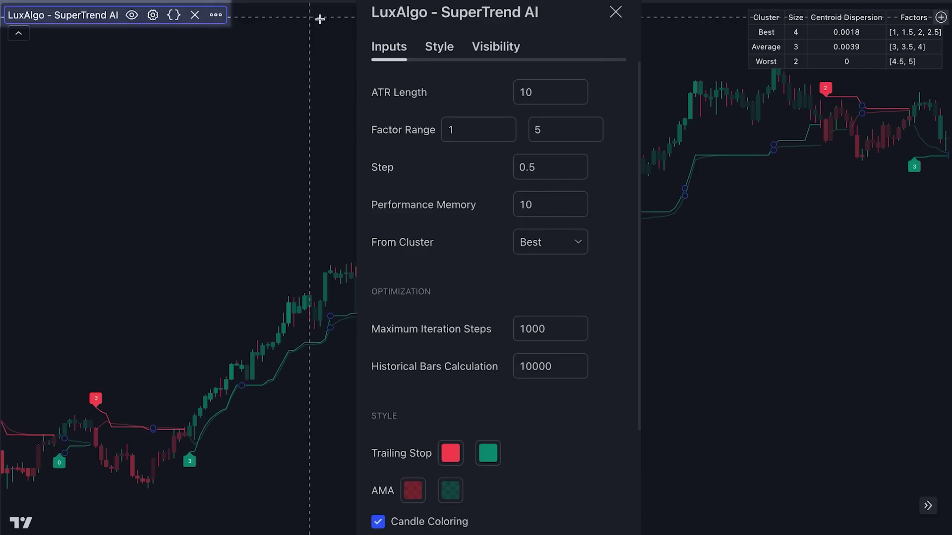
drag(452, 10, 132, 19)
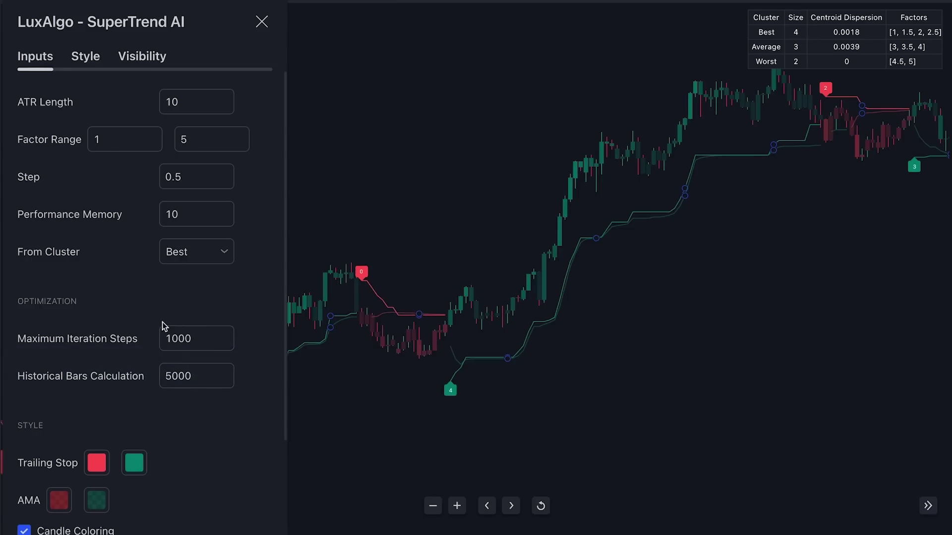
drag(187, 34, 180, 62)
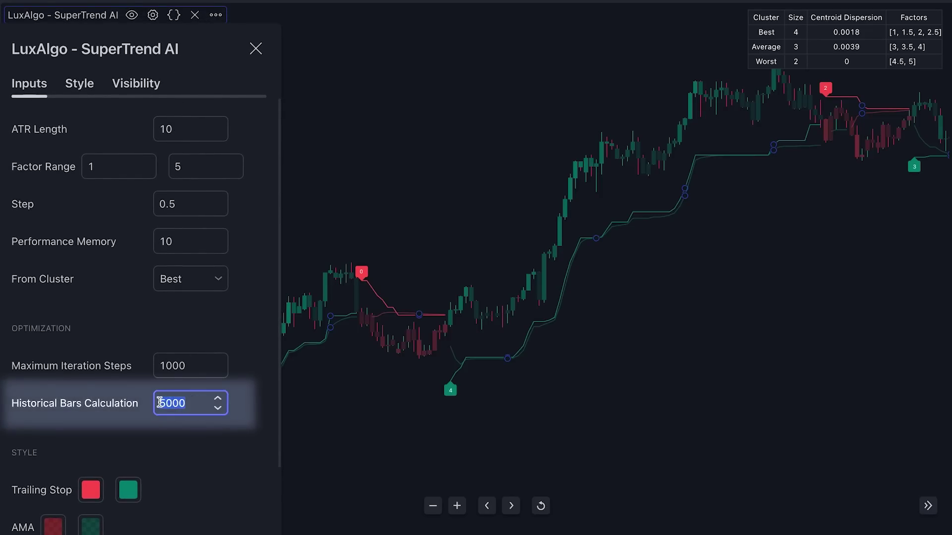
Change SuperTrend AI's Maximum Iteration Steps from 1000 to 1500.
double_click(179, 366)
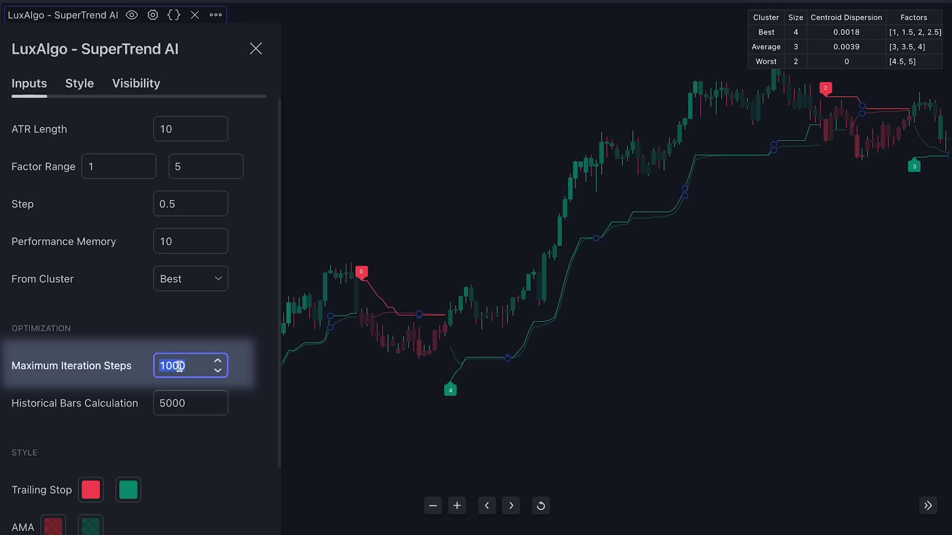
click(147, 372)
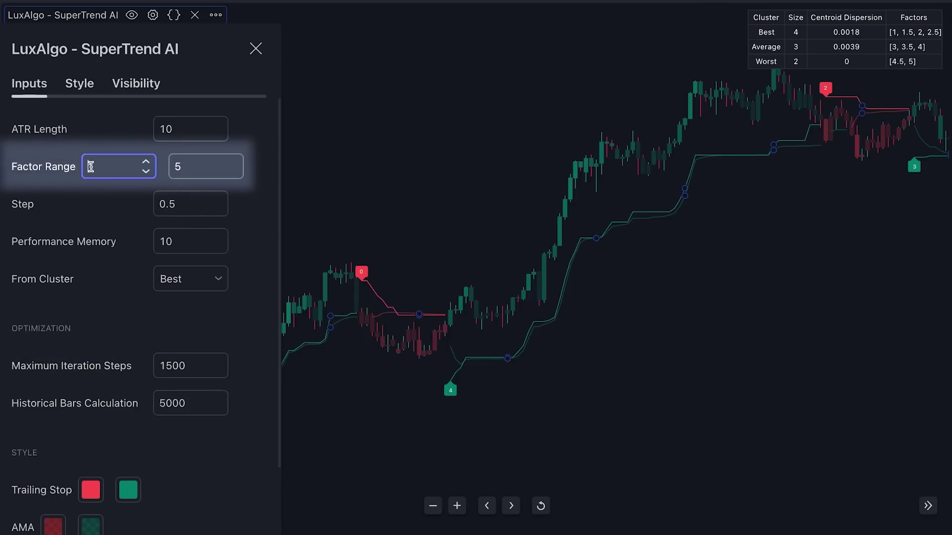
Select the upper Factor Range value, then pan chart history to the red 5 sell signal's short position.
double_click(183, 167)
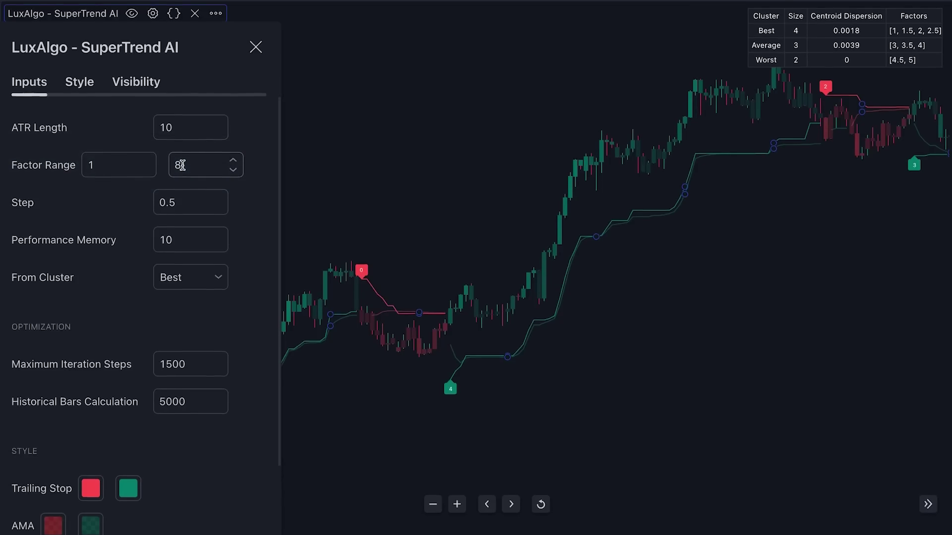
scroll(114, 366, down, 3)
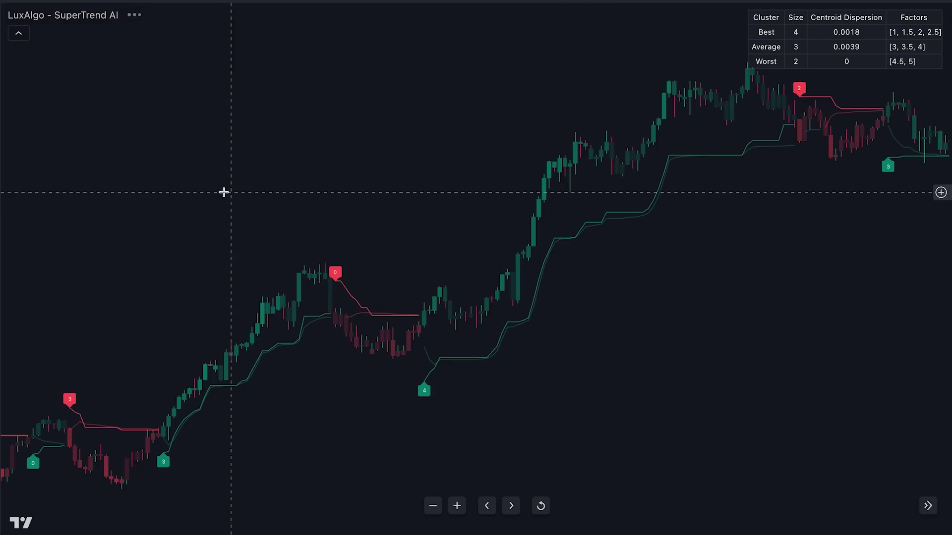
drag(223, 194, 491, 194)
drag(299, 177, 636, 181)
scroll(636, 181, up, 5)
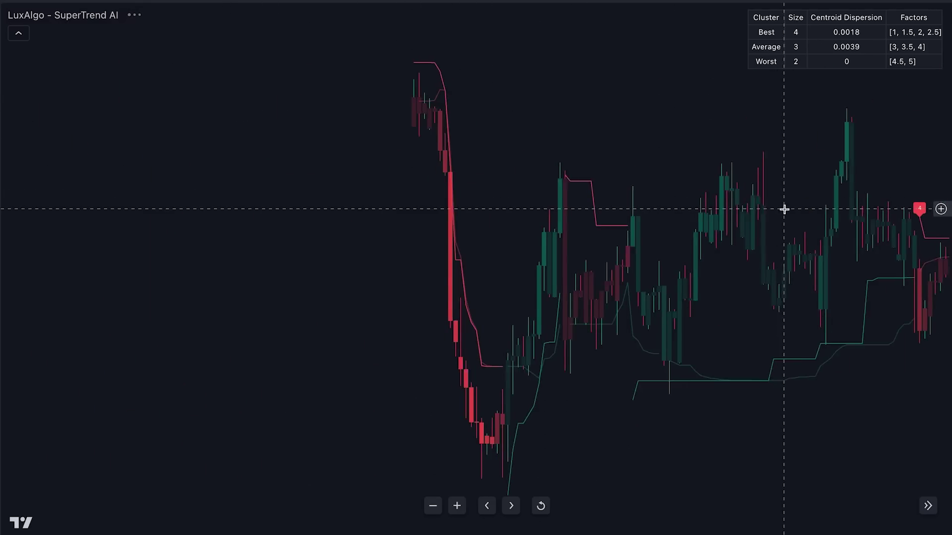
drag(340, 238, 708, 245)
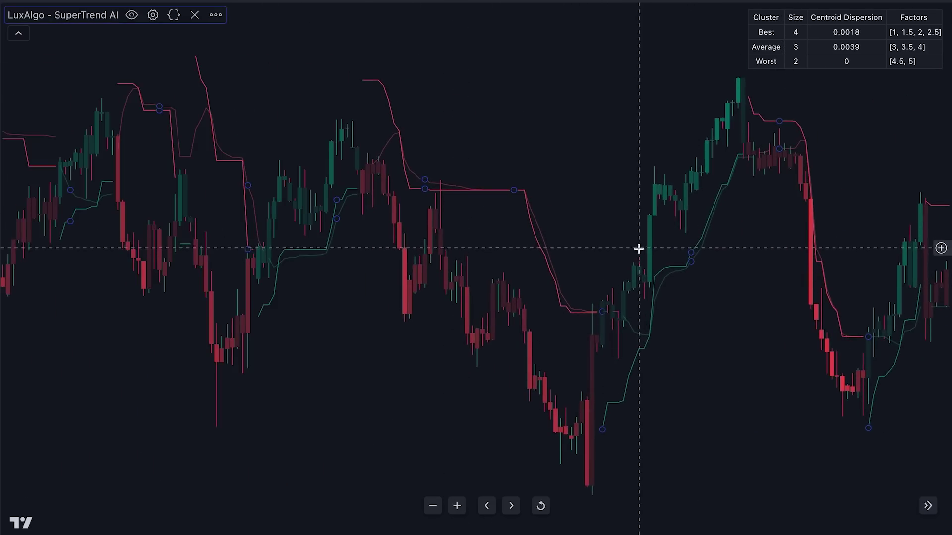
drag(638, 248, 238, 251)
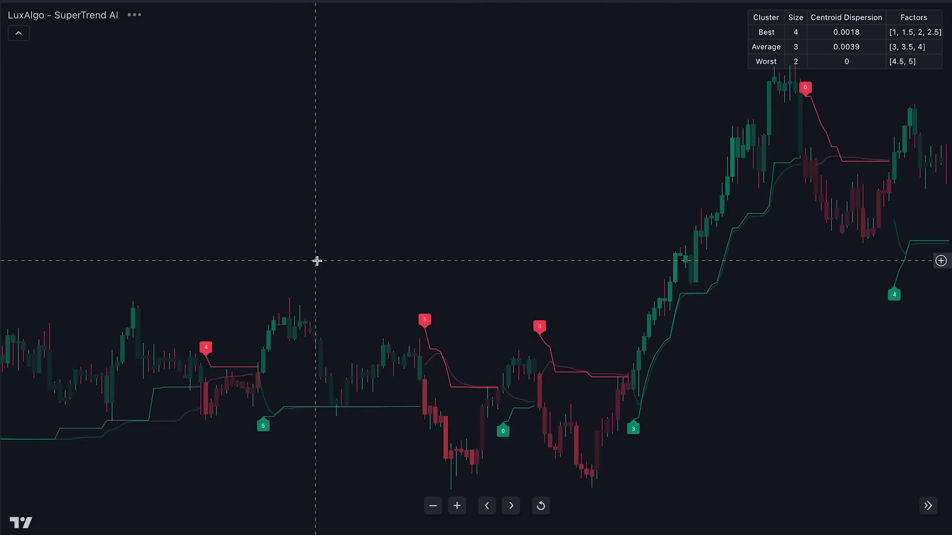
drag(682, 261, 337, 263)
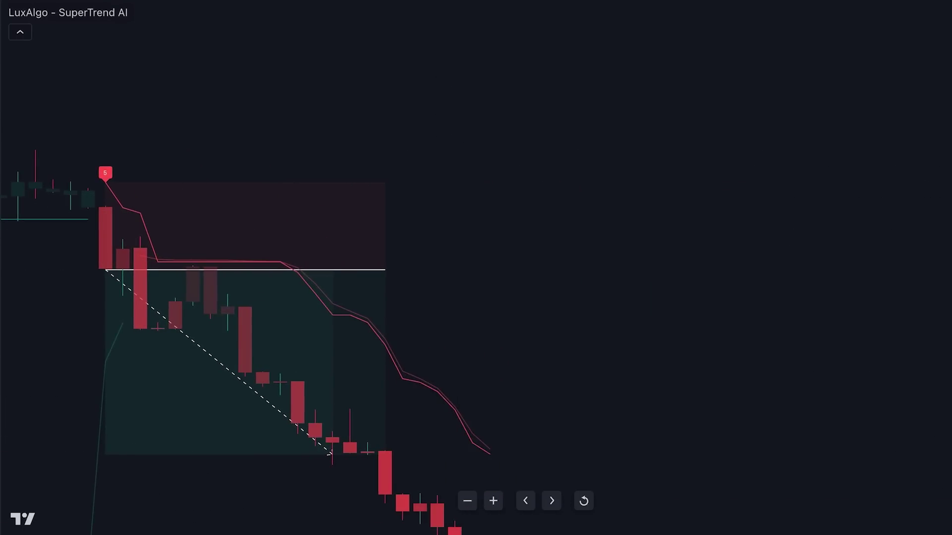
Search 'Supertrend AI clustering', add the AI SuperTrend Clustering Oscillator pane, and star it as a favourite.
key(slash)
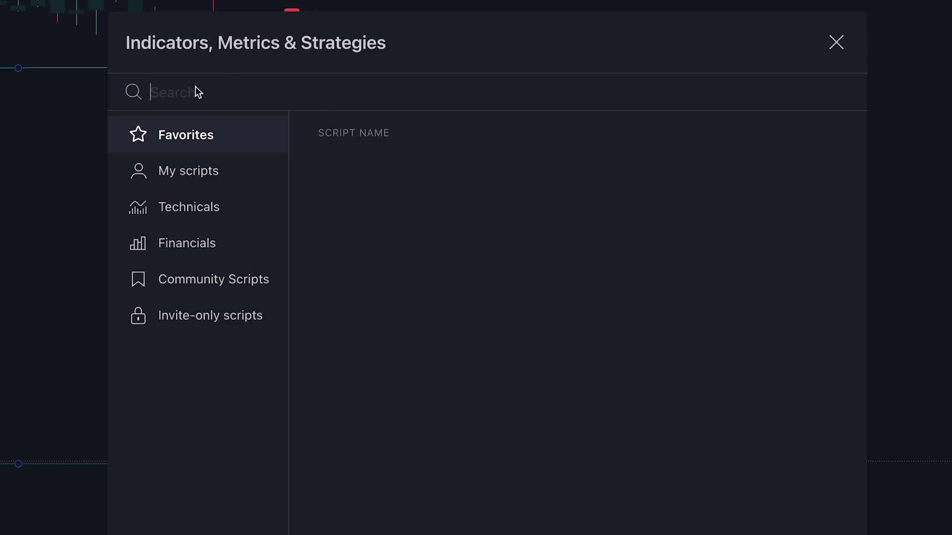
text(Supertrend AI clustering)
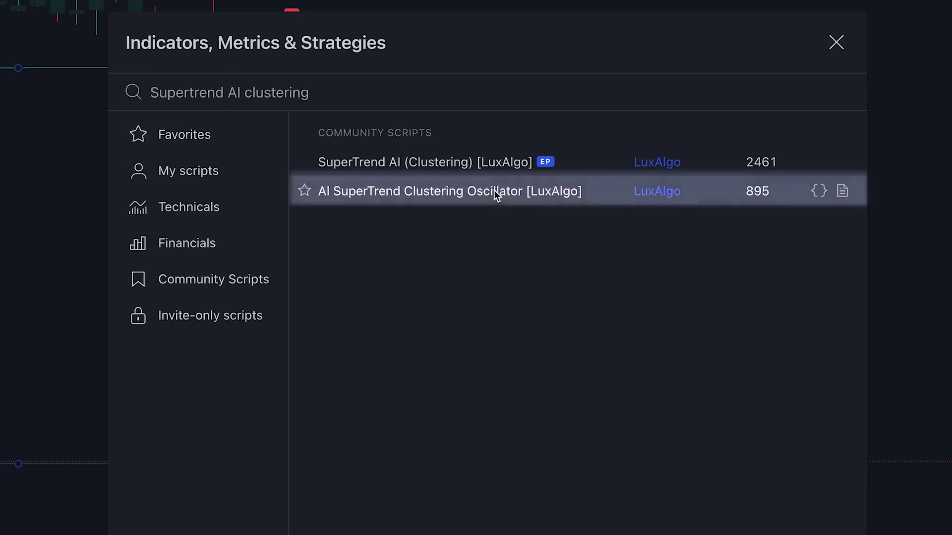
click(554, 193)
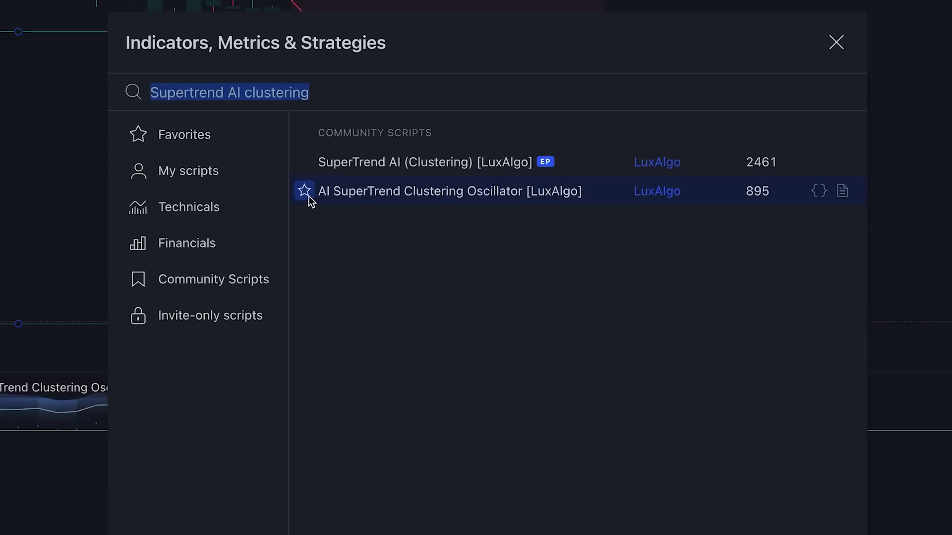
click(304, 192)
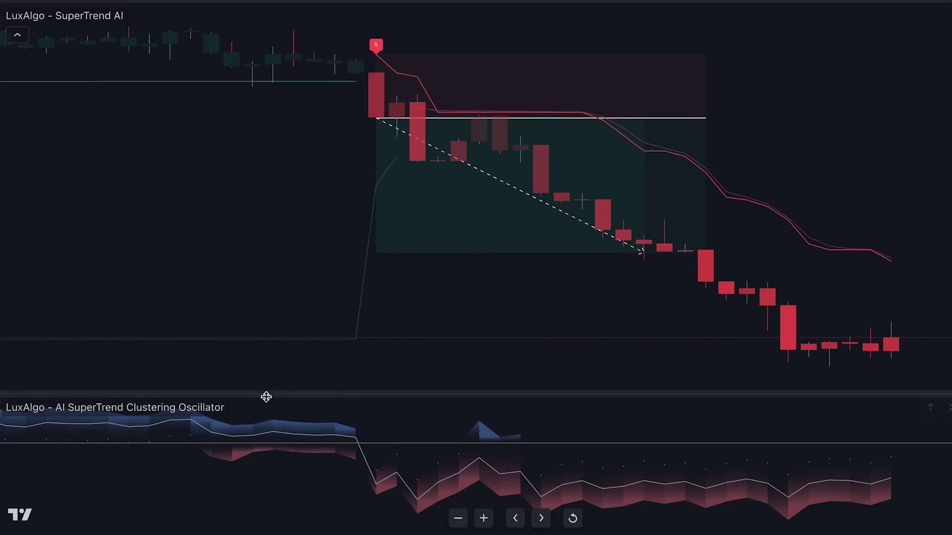
Open the AI SuperTrend Clustering Oscillator's settings to review its inputs.
mouse_move(222, 410)
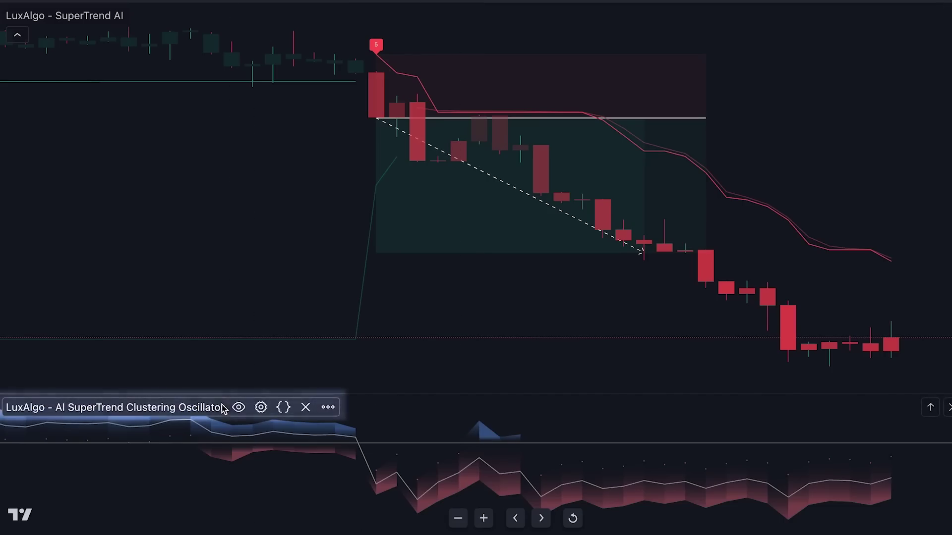
click(261, 407)
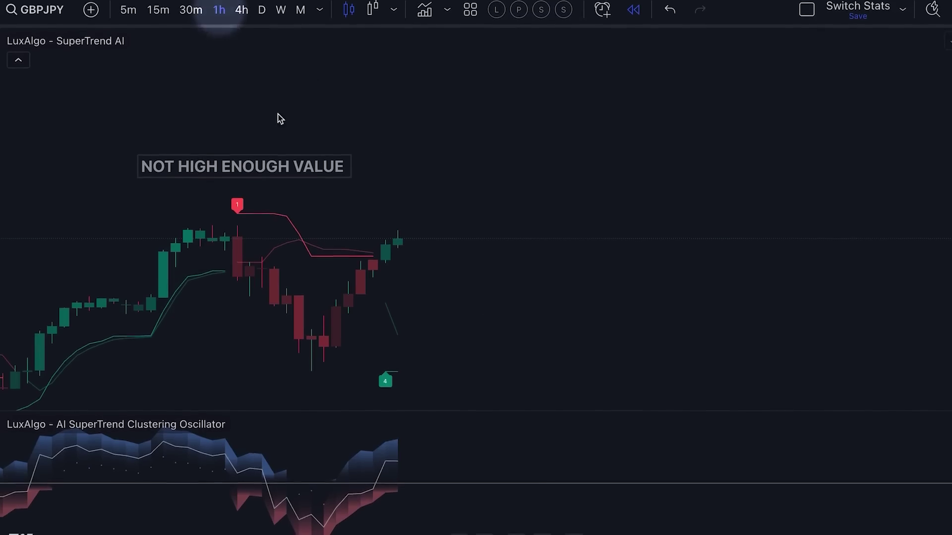
Replay bars forward and place a long position at the last candle with a raised profit target.
click(229, 201)
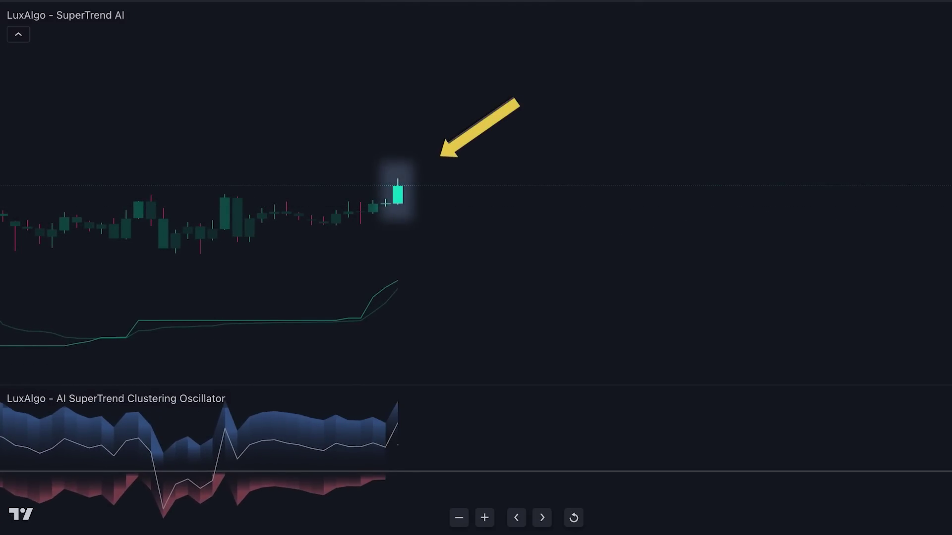
click(398, 186)
drag(398, 169, 406, 148)
click(599, 220)
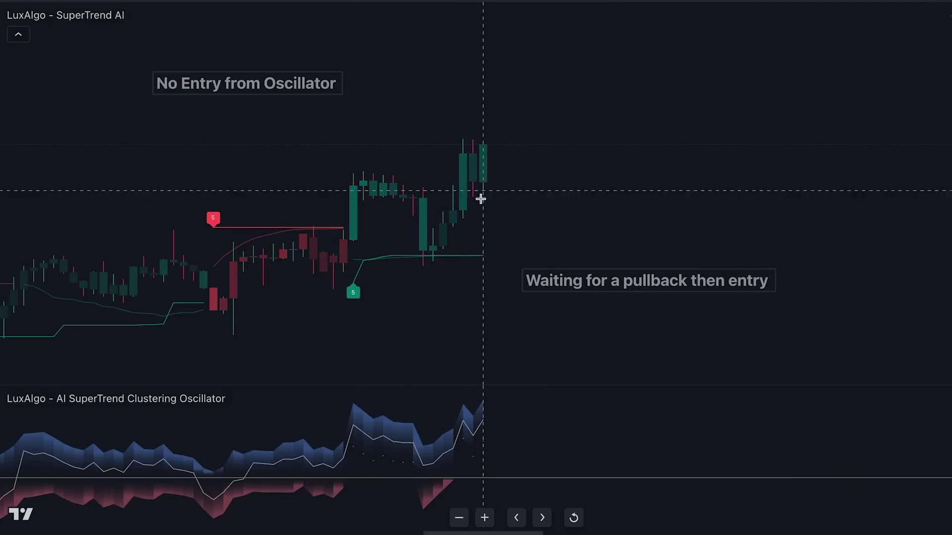
Place another long position on the latest candle, stop below recent lows, target at 1.5 risk/reward.
click(465, 153)
drag(473, 205, 473, 225)
drag(463, 113, 486, 48)
click(624, 317)
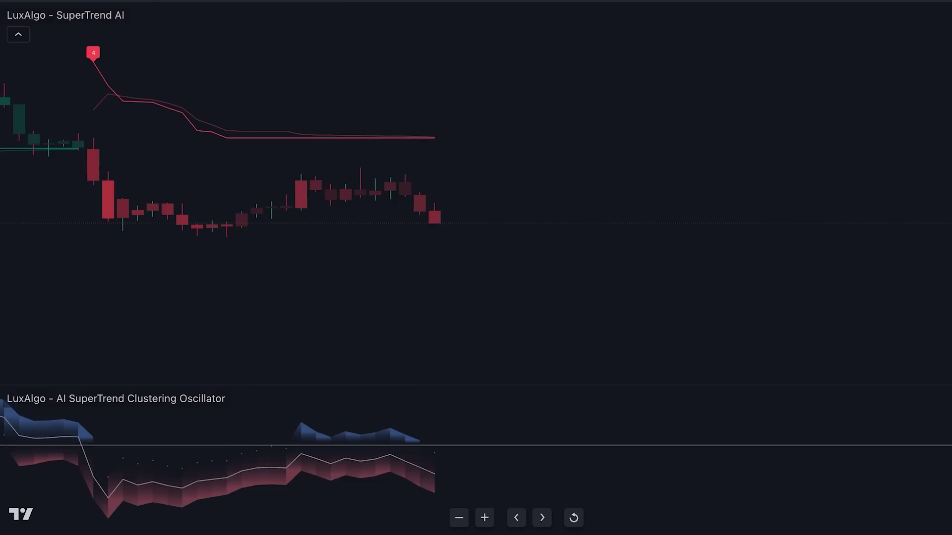
Place a Short Position at the latest candle and extend its target lower.
click(435, 219)
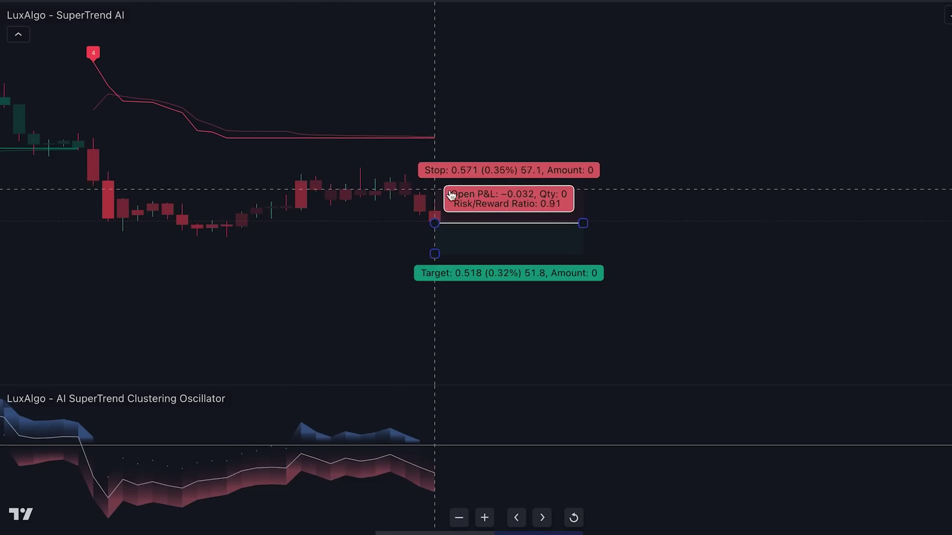
drag(434, 254, 435, 271)
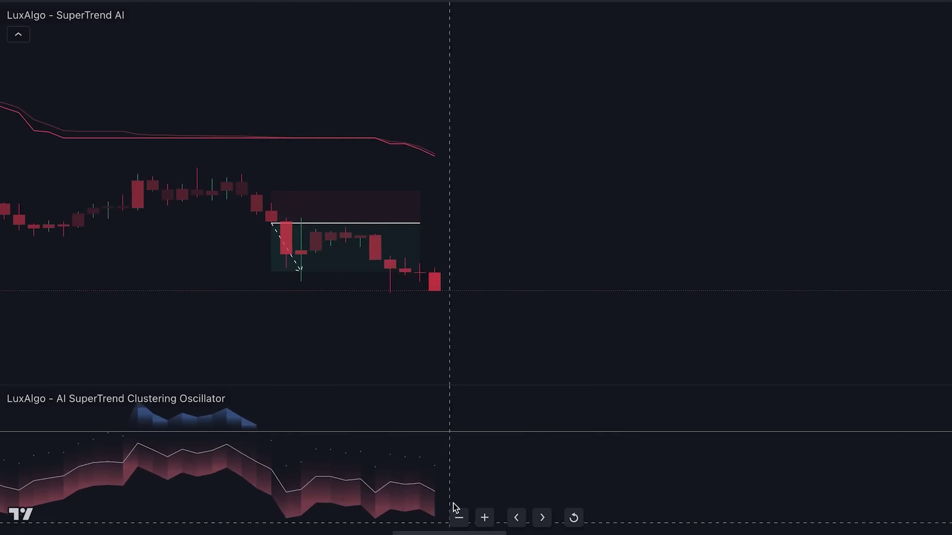
drag(452, 505, 721, 246)
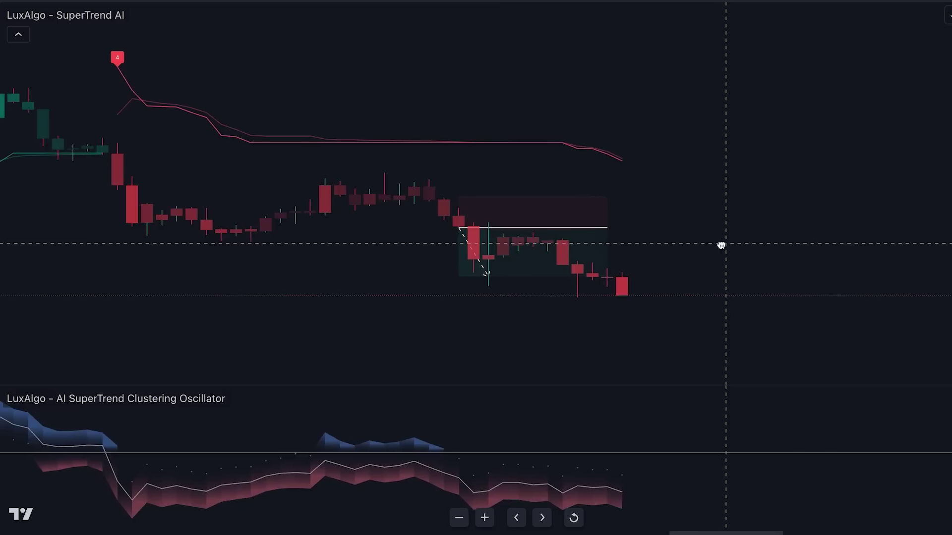
Hide SuperTrend AI's trailing stop lines and raise the short's stop to 0.68%.
double_click(118, 60)
drag(529, 17, 102, 30)
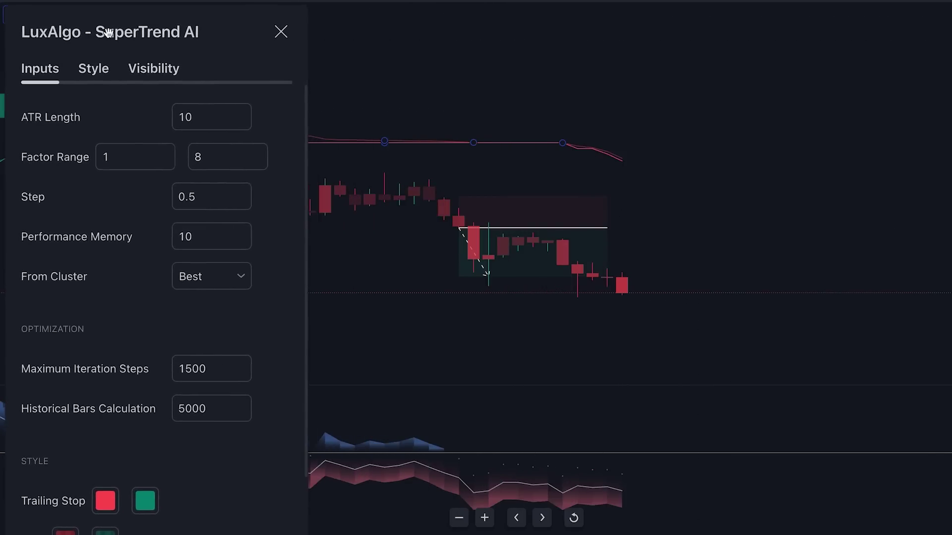
click(90, 69)
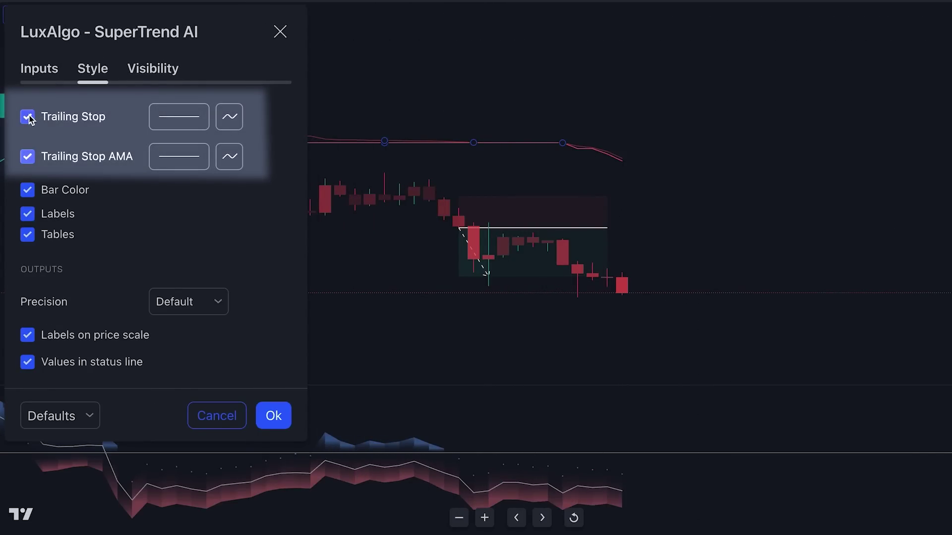
click(27, 156)
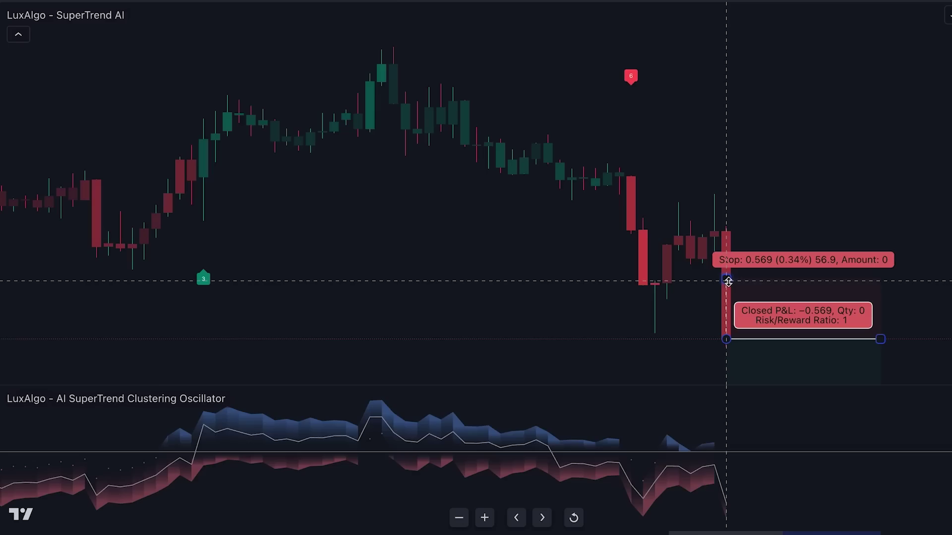
drag(727, 281, 781, 226)
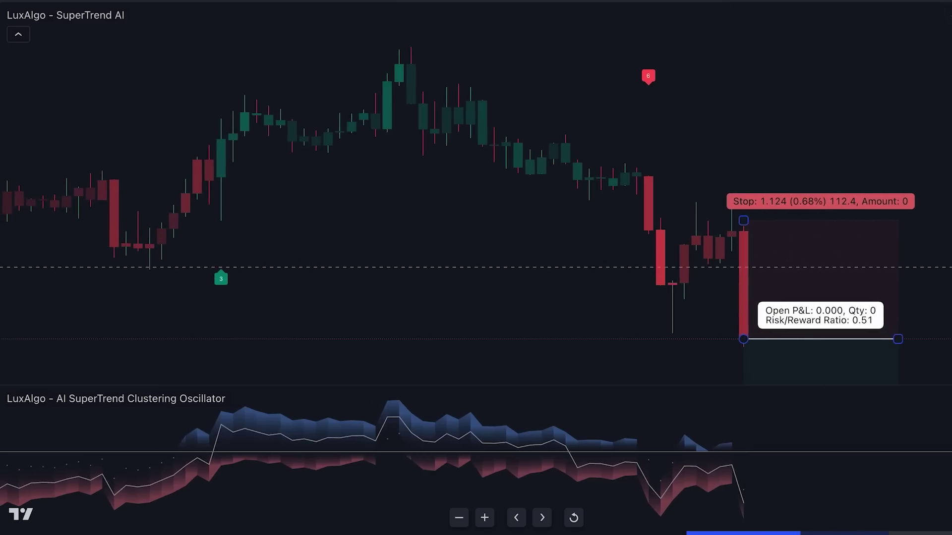
Lower the short's target to 1.55 risk/reward, stretch it right, and pan back to sell signal 6.
scroll(758, 176, right, 5)
drag(526, 221, 543, 306)
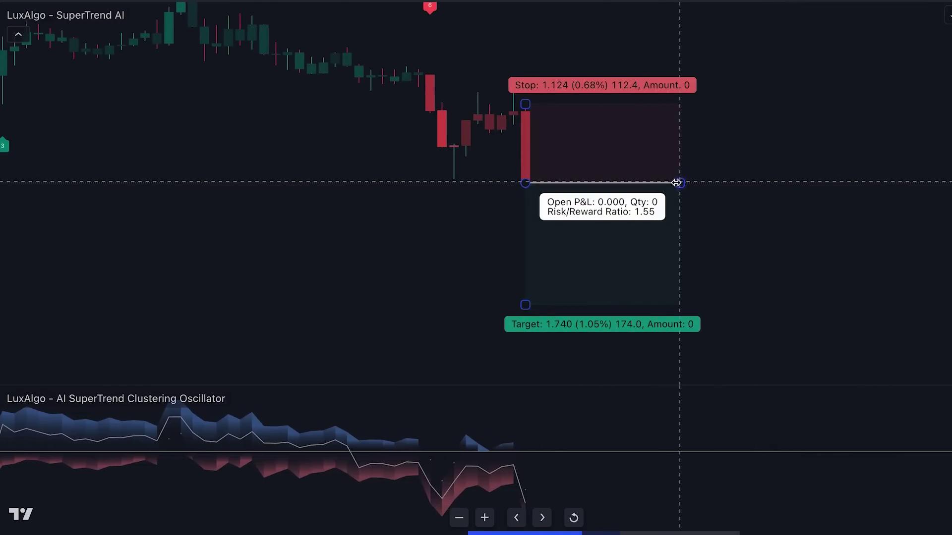
drag(677, 183, 951, 183)
drag(430, 229, 204, 285)
scroll(356, 290, down, 2)
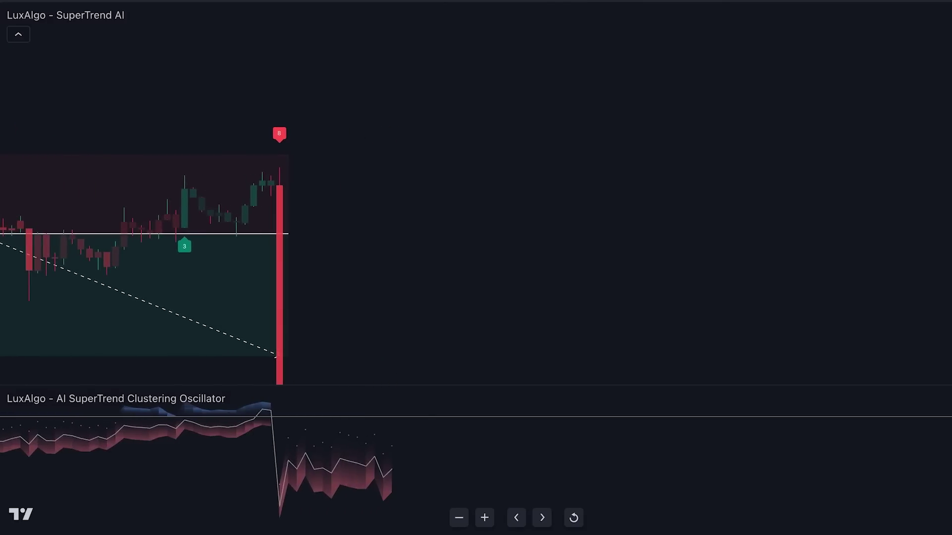
drag(382, 311, 773, 295)
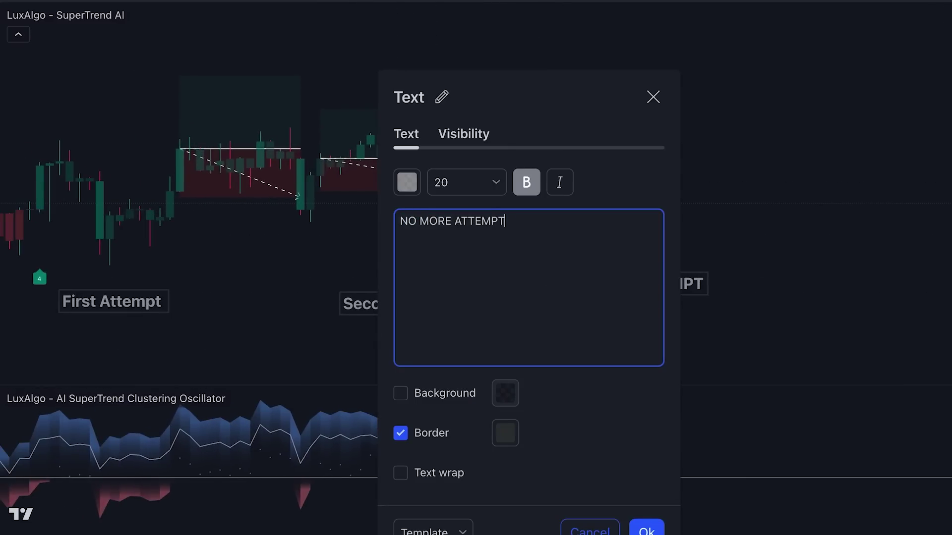
Finish the 'NO MORE ATTEMPTS' chart label and highlight the script's K-Means Clustering heading.
text(S)
click(646, 530)
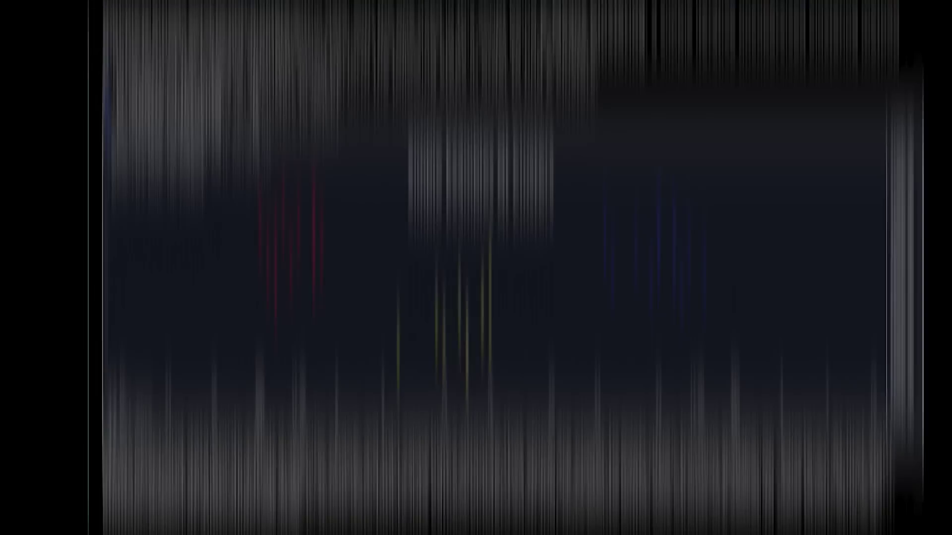
drag(245, 14, 202, 12)
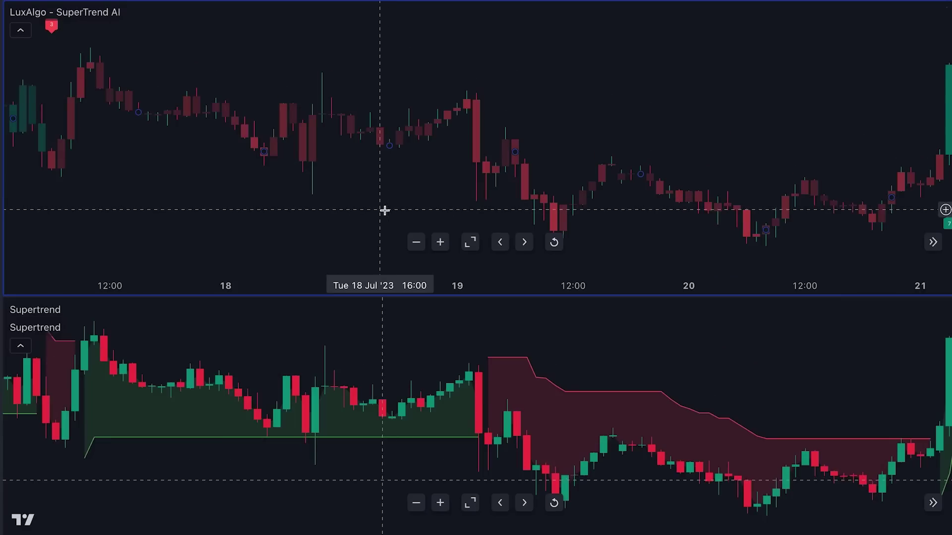
Pan the SuperTrend AI and classic Supertrend charts together toward later candles.
drag(373, 206, 325, 207)
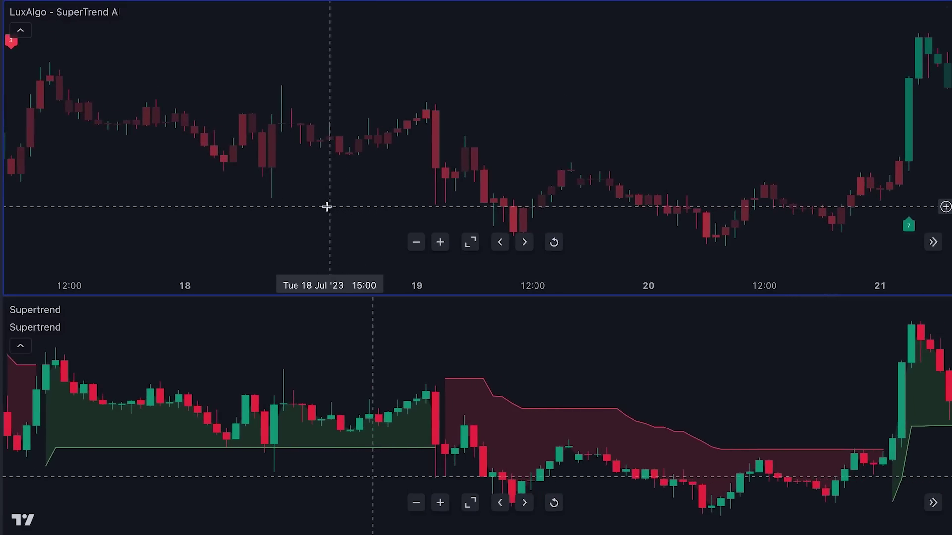